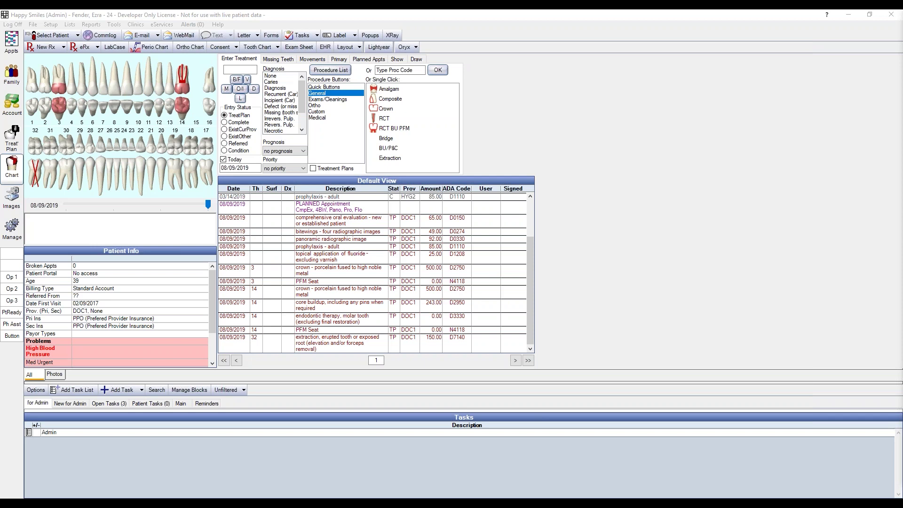
# Add a 120-minute planned appointment with the D3330 root canal and PFM seat on tooth 14.
pyautogui.click(367, 60)
pyautogui.click(238, 70)
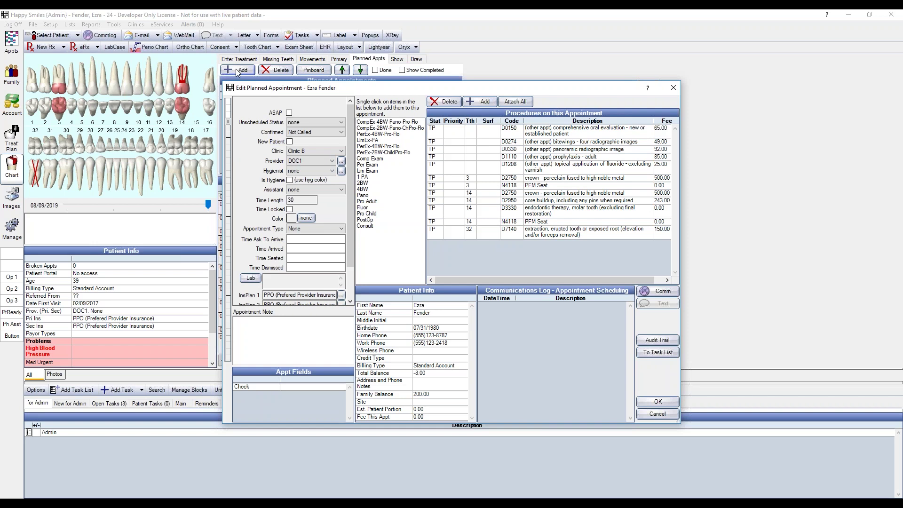
pyautogui.click(539, 213)
pyautogui.click(536, 222)
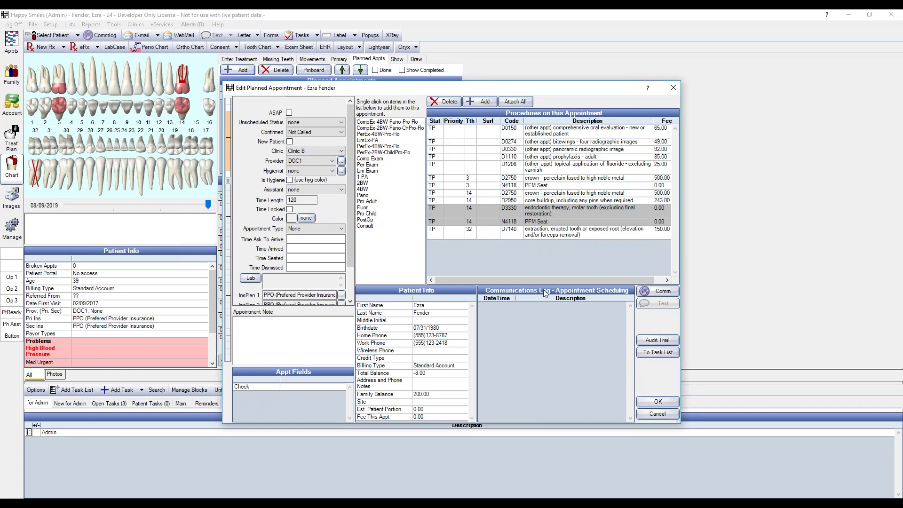
pyautogui.click(652, 402)
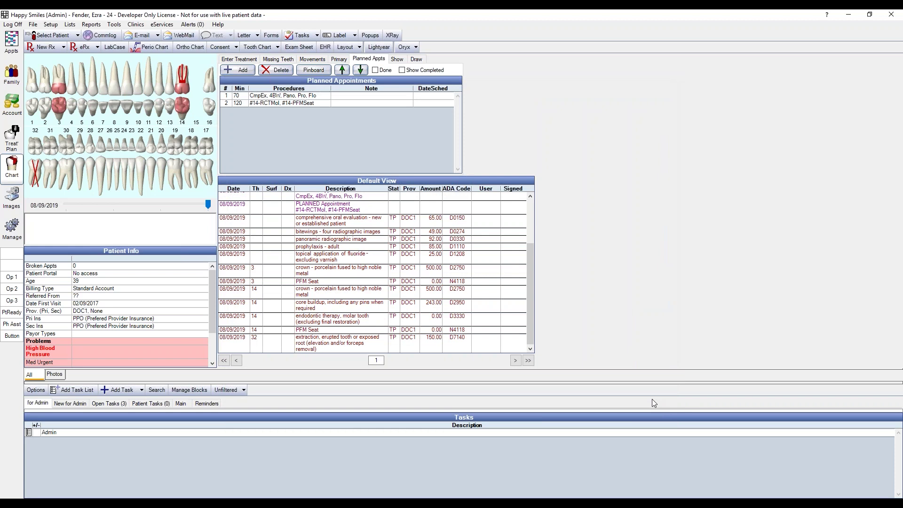
# Plan a 30-minute appointment for the D7140 tooth 32 extraction from the treatment plan, then return to the chart.
pyautogui.click(285, 103)
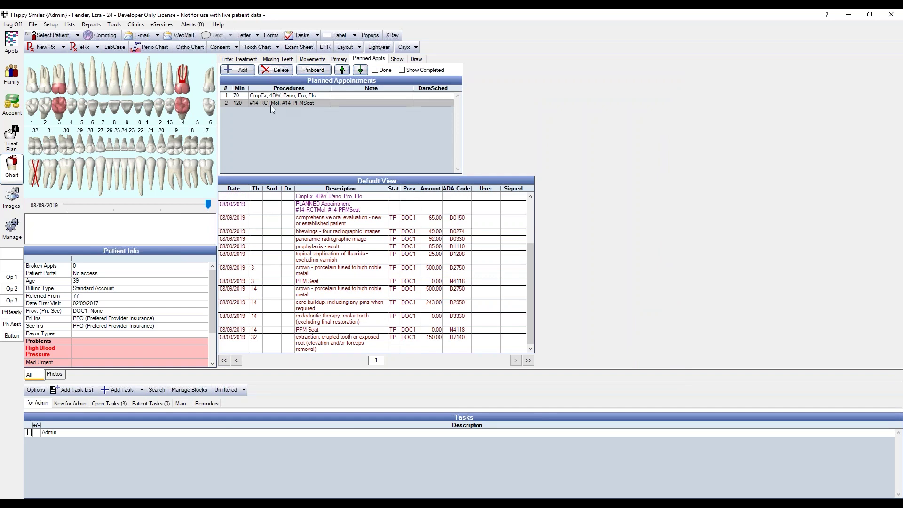
pyautogui.click(19, 139)
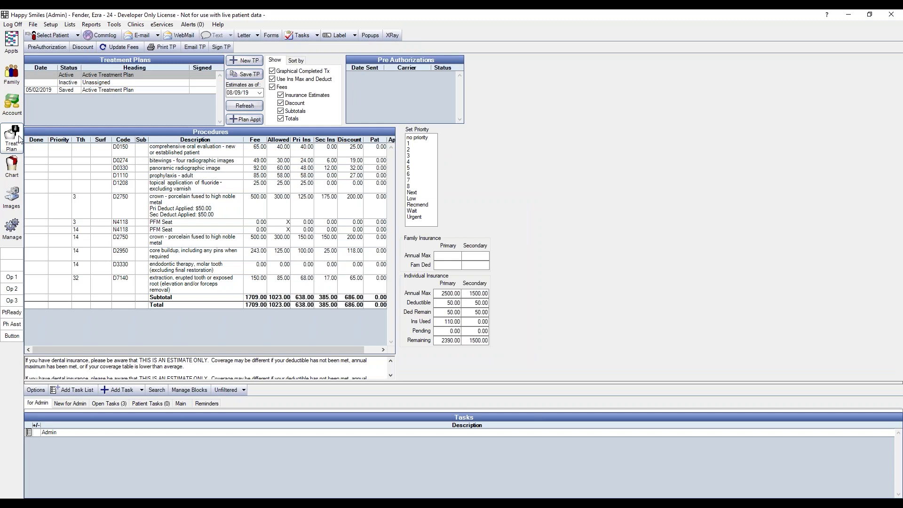
pyautogui.click(92, 289)
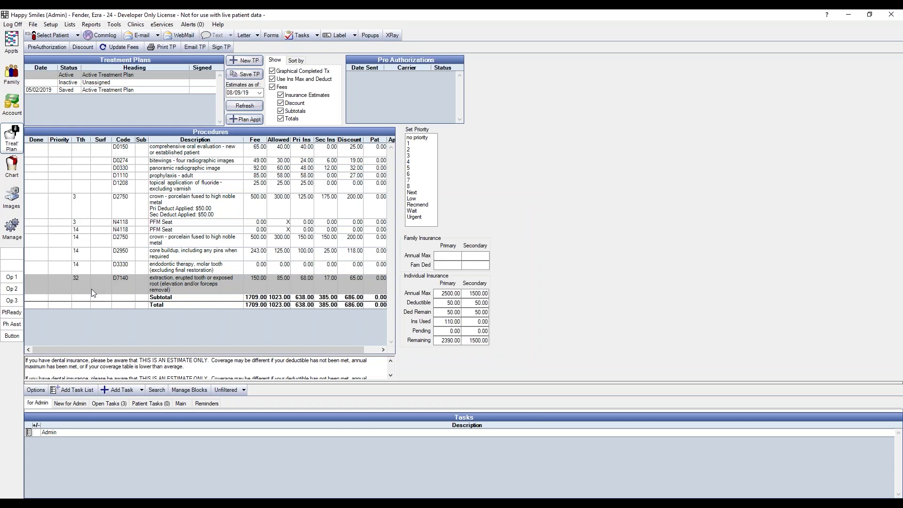
pyautogui.click(241, 122)
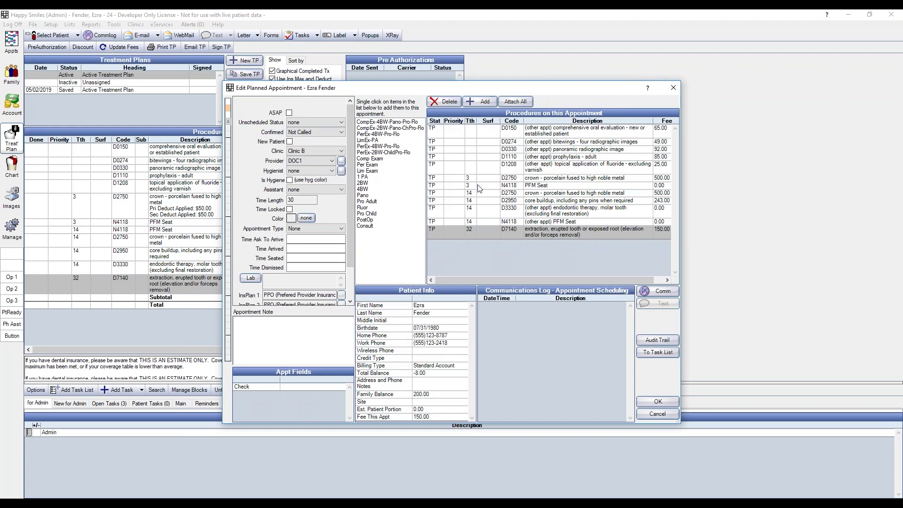
pyautogui.click(655, 402)
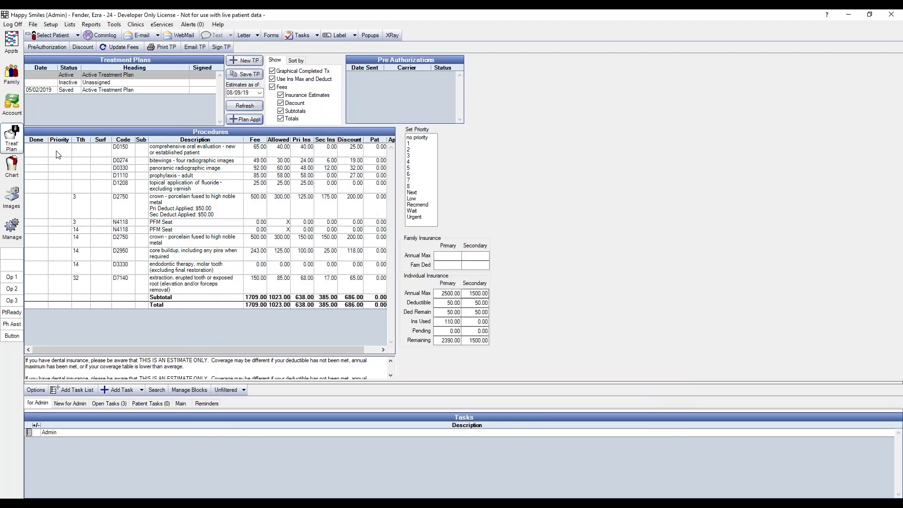
pyautogui.click(6, 164)
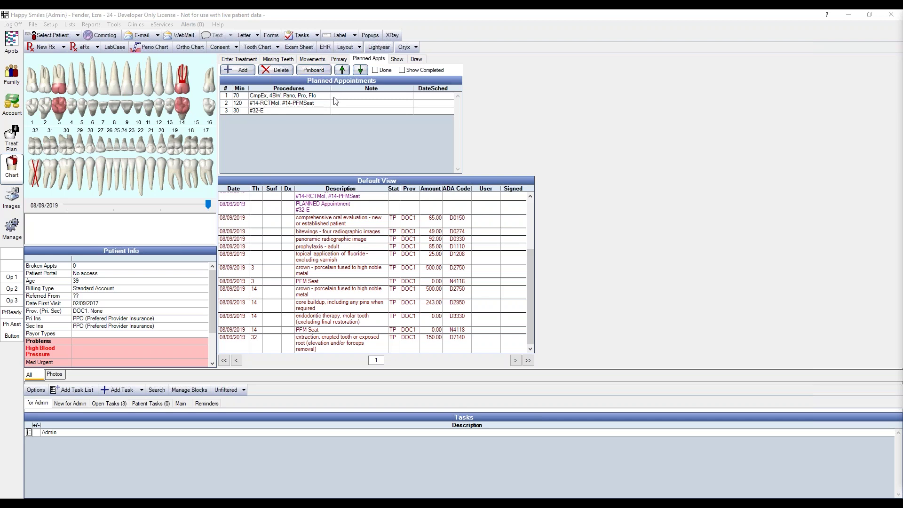
# Move the #32-E extraction up twice to first place and tick Show Completed.
pyautogui.click(329, 109)
pyautogui.click(343, 72)
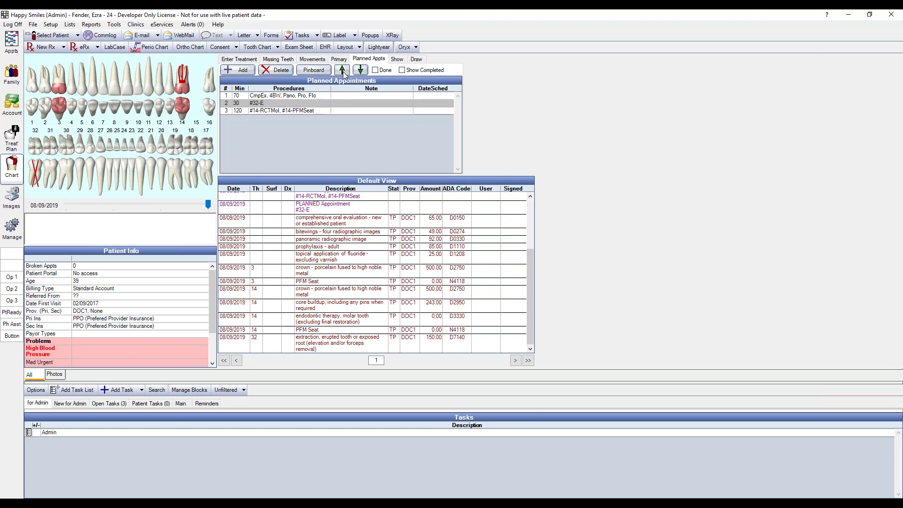
pyautogui.click(343, 71)
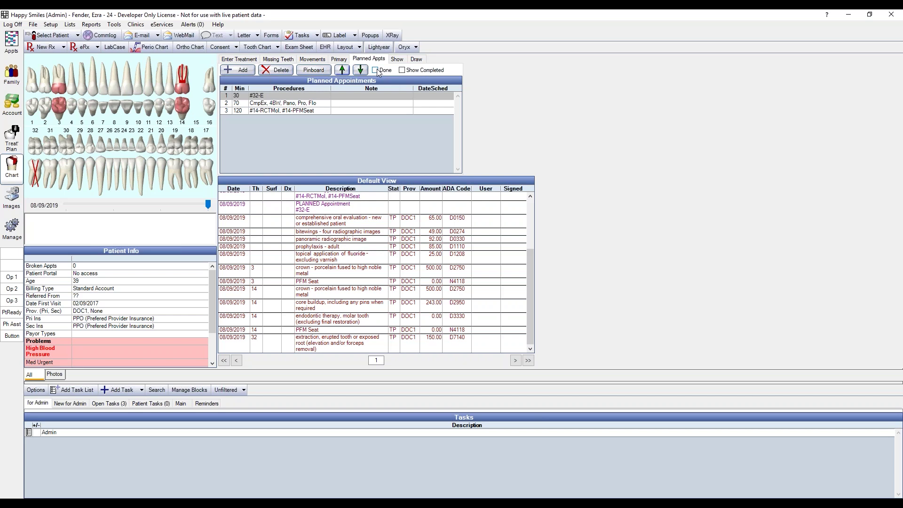
pyautogui.click(402, 70)
# Book the #32-E extraction in Doc 1 at 11am on Aug 9, accepting the provider change, and view the patient's appointments.
pyautogui.click(314, 70)
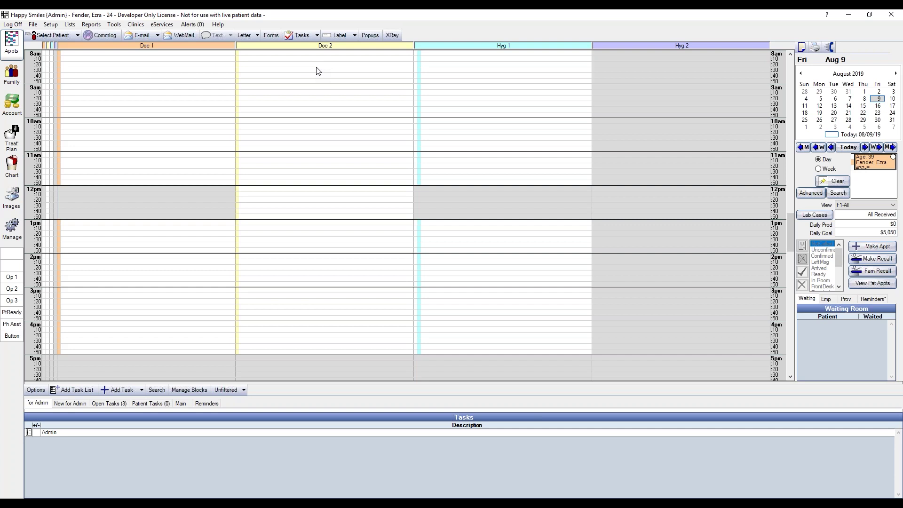
pyautogui.moveTo(872, 162); pyautogui.dragTo(76, 165)
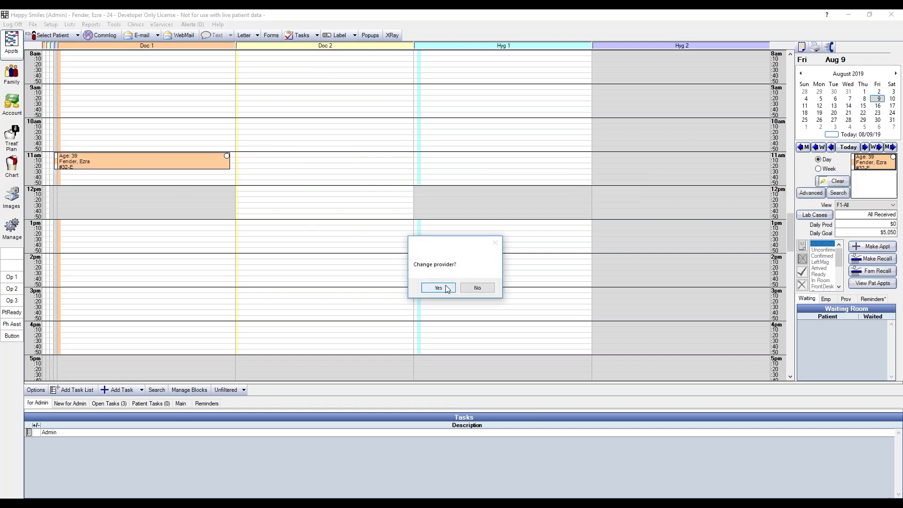
pyautogui.click(437, 288)
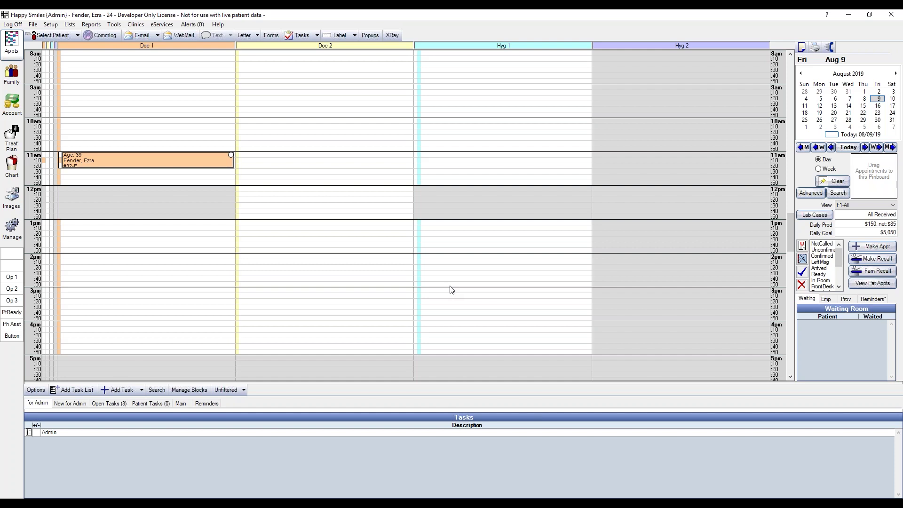
pyautogui.click(854, 284)
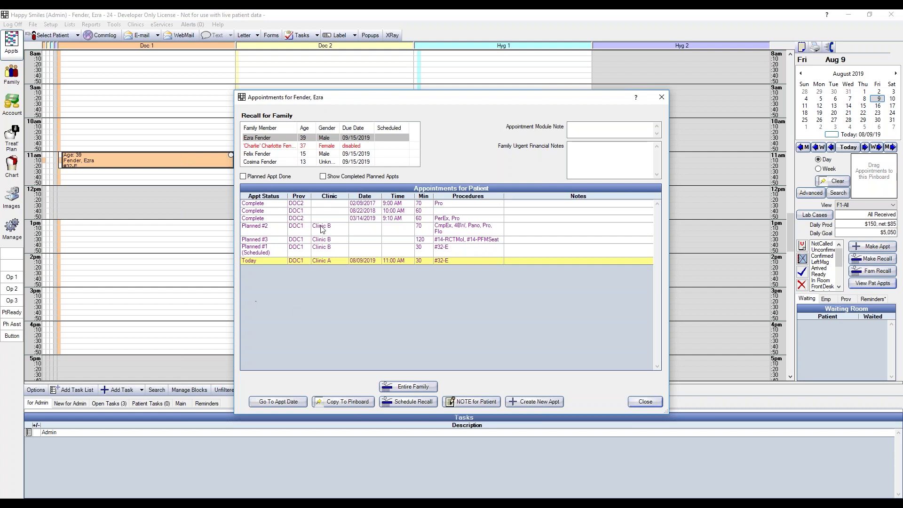
# Schedule the Planned #2 exam appointment in Doc 1 at 1pm via the pinboard.
pyautogui.click(279, 231)
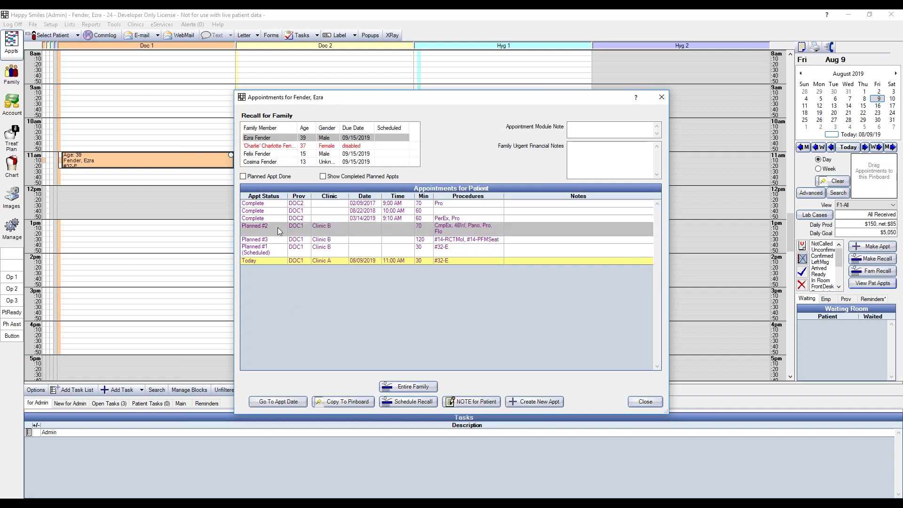
pyautogui.click(344, 402)
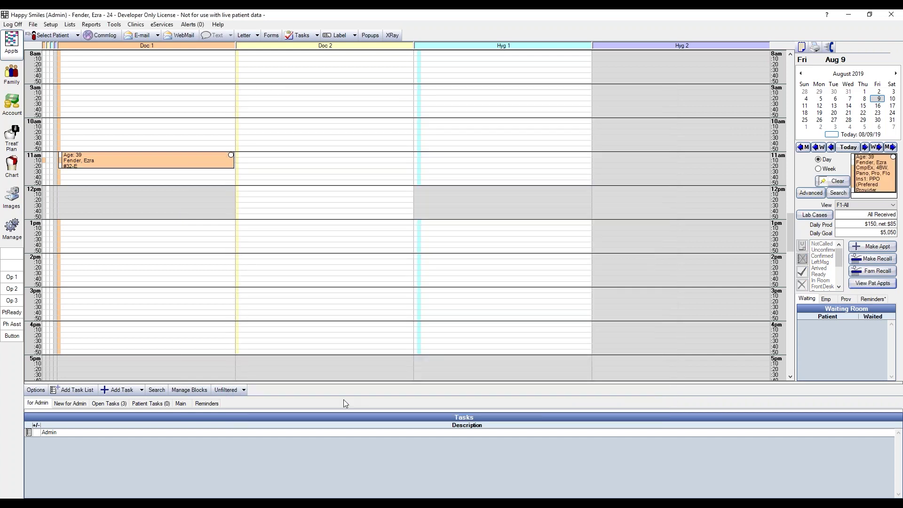
pyautogui.moveTo(871, 174); pyautogui.dragTo(75, 237)
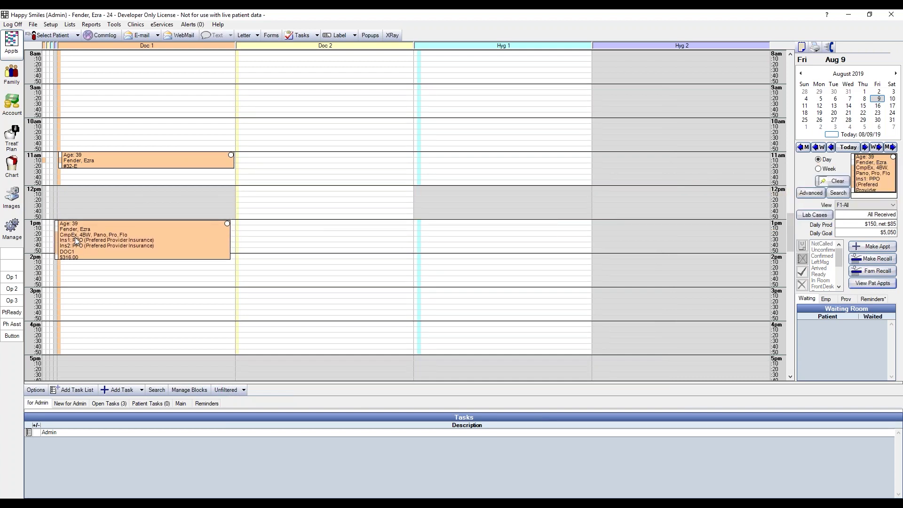
# Open the Patient Dashboard from Tools > Patient Dashboards.
pyautogui.click(113, 24)
pyautogui.moveTo(173, 164)
pyautogui.click(242, 176)
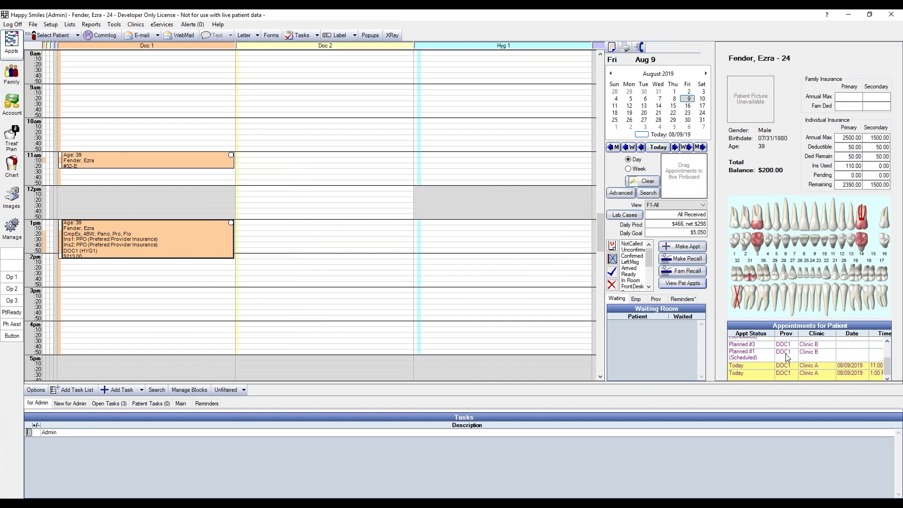
# Book Planned #3 (#14-RCTMol, #14-PFMSeat) at 2pm in Doc 1 with provider changed, then open Appointment Lists.
pyautogui.scroll(1, 783, 357)
pyautogui.click(759, 367)
pyautogui.doubleClick(758, 367)
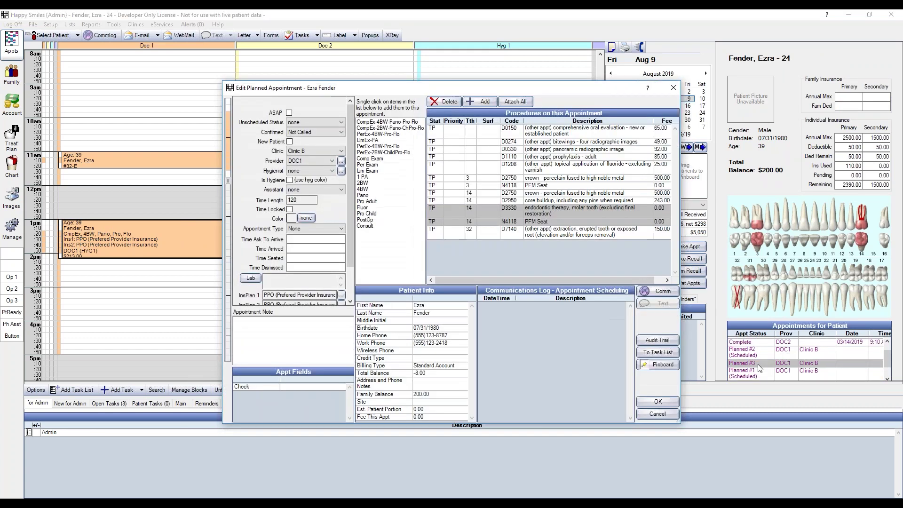
pyautogui.click(662, 364)
pyautogui.moveTo(682, 175); pyautogui.dragTo(75, 281)
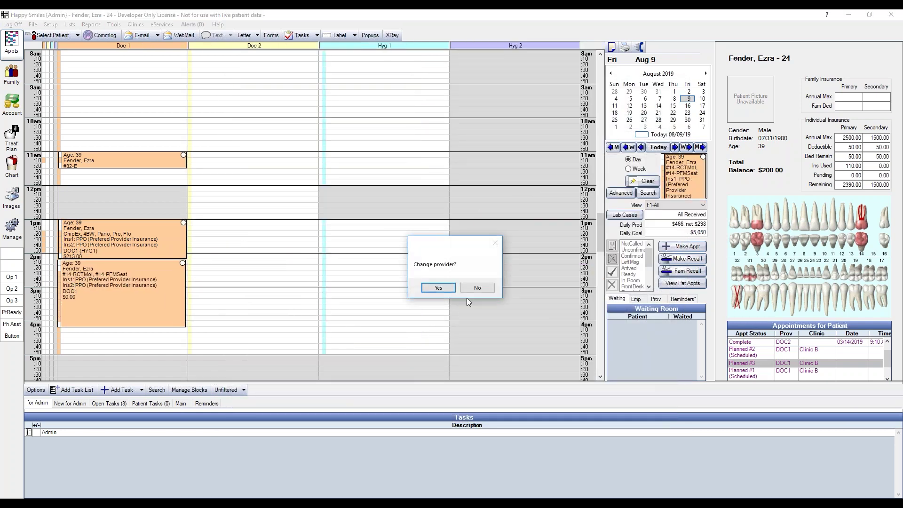
pyautogui.click(438, 288)
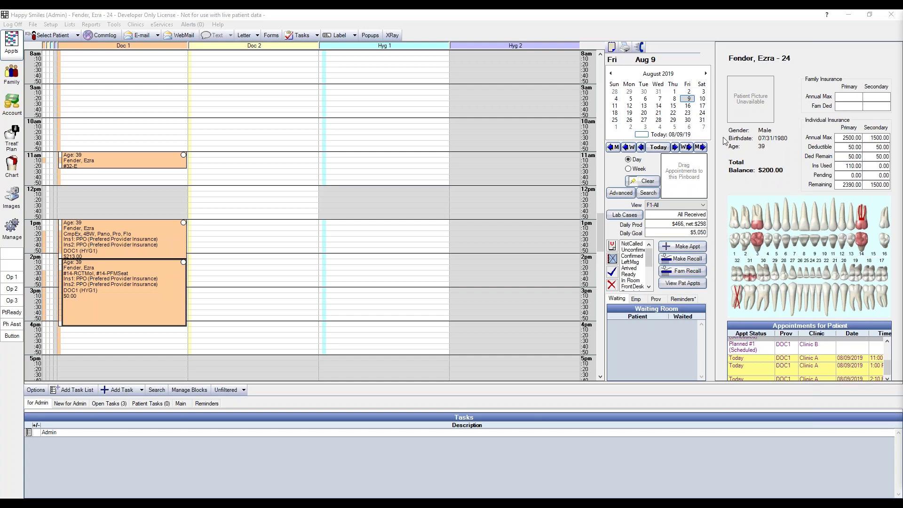
pyautogui.click(612, 53)
pyautogui.click(612, 53)
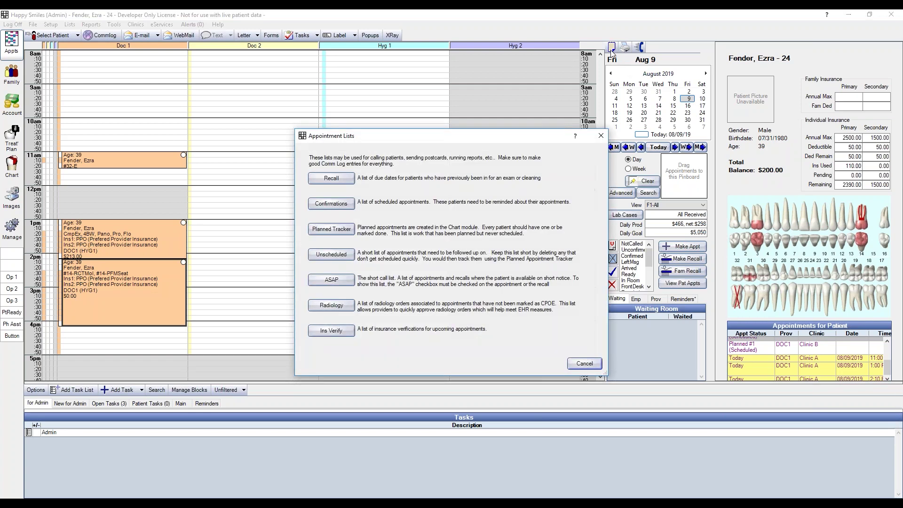
# Open the Planned Tracker, keeping Status order, All providers and sites, Unassigned clinic, and refresh it.
pyautogui.click(337, 231)
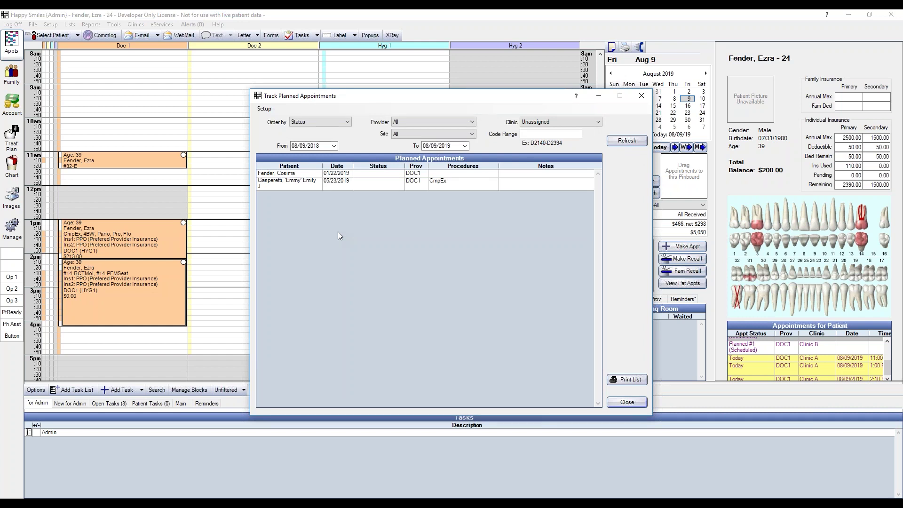
pyautogui.click(327, 122)
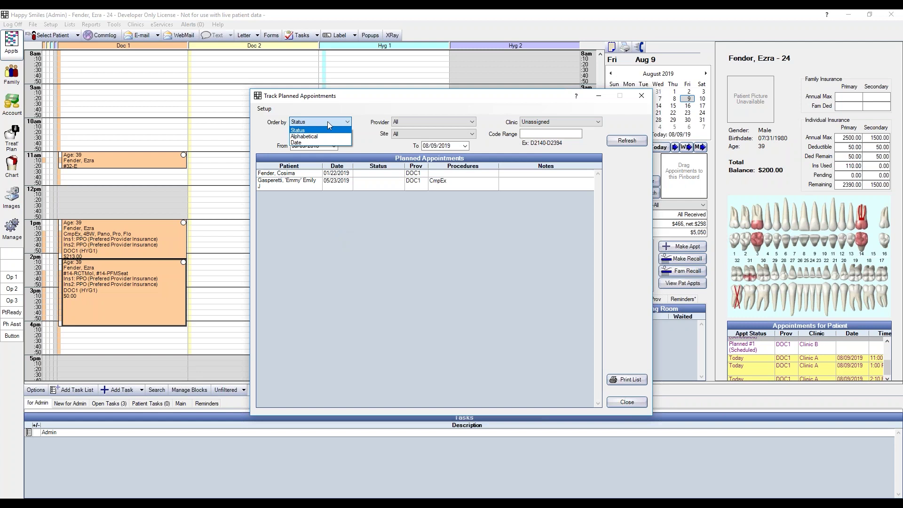
pyautogui.click(327, 121)
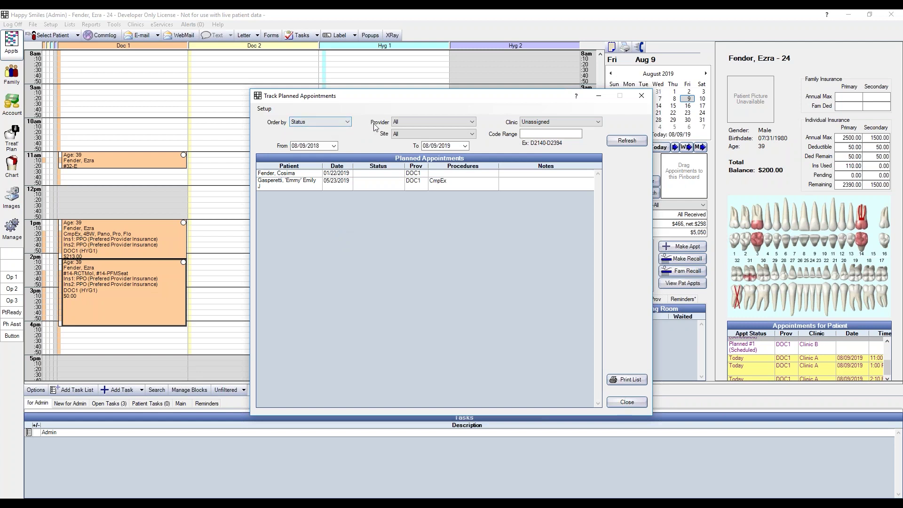
pyautogui.click(419, 124)
pyautogui.click(419, 122)
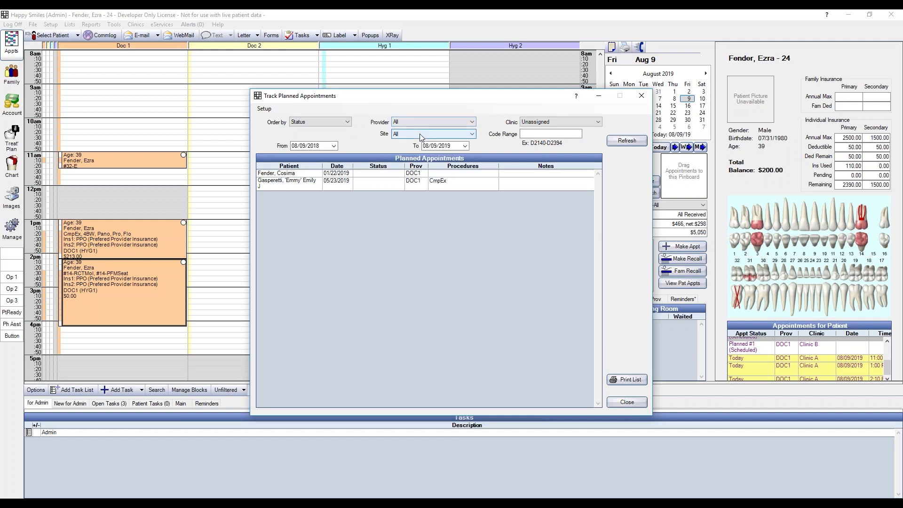
pyautogui.click(421, 135)
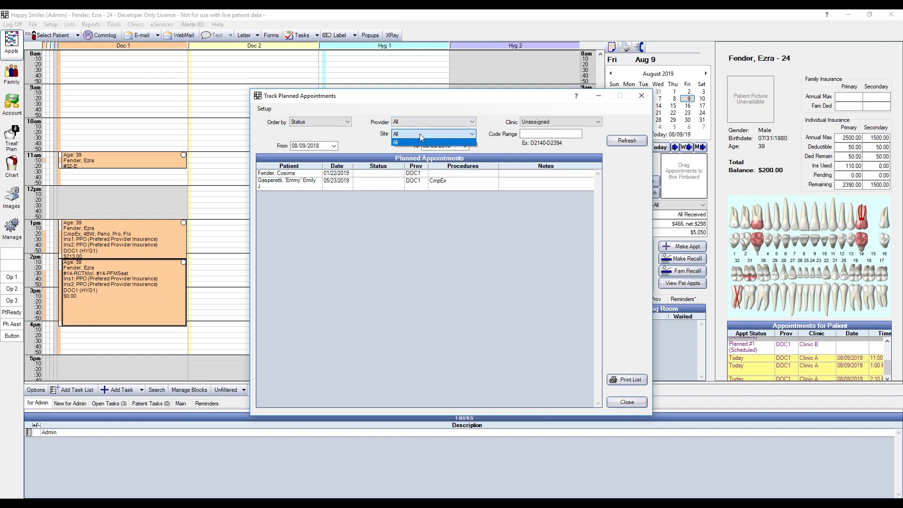
pyautogui.click(419, 133)
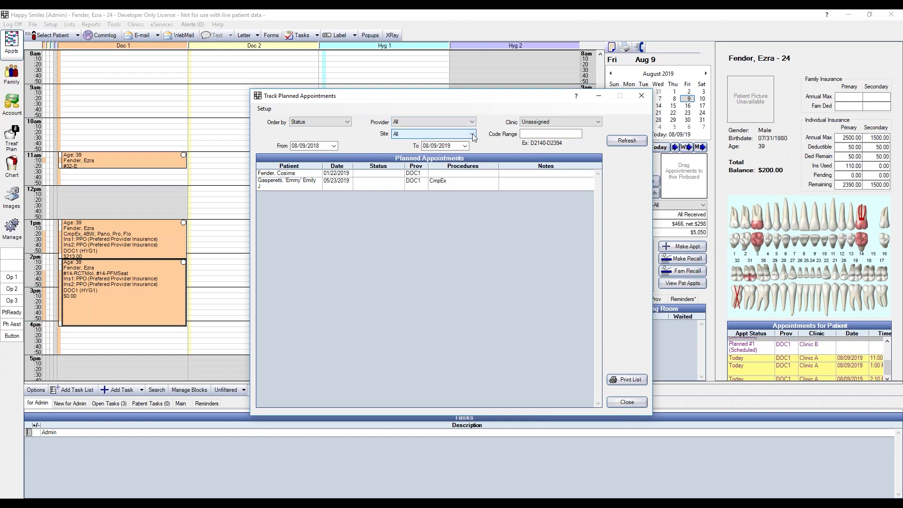
pyautogui.click(536, 122)
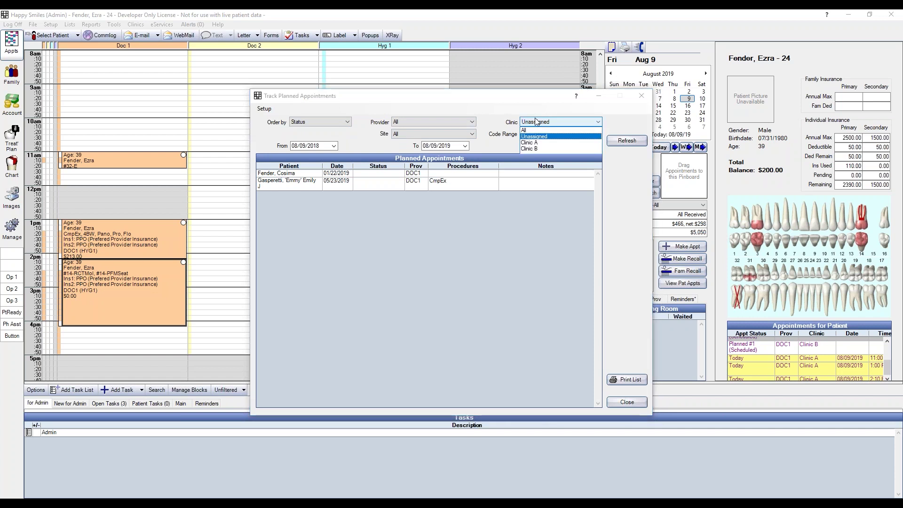
pyautogui.click(536, 123)
pyautogui.click(536, 133)
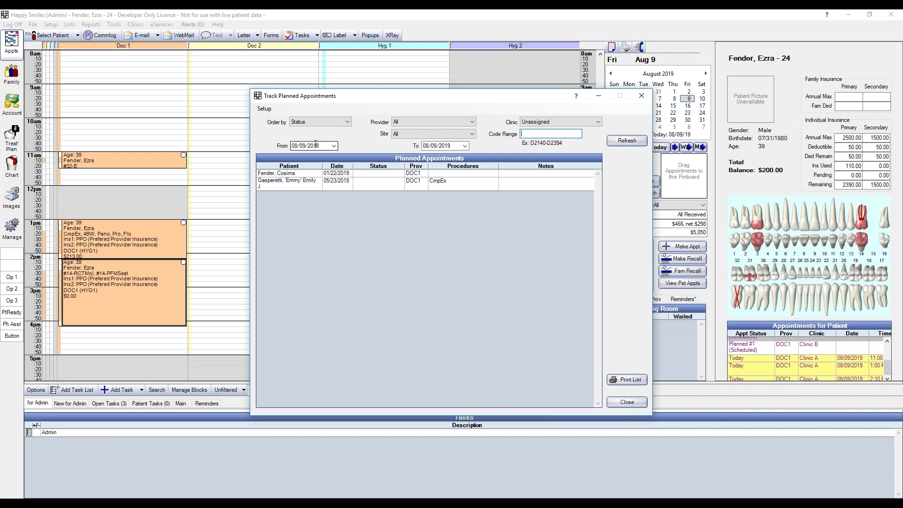
pyautogui.click(626, 141)
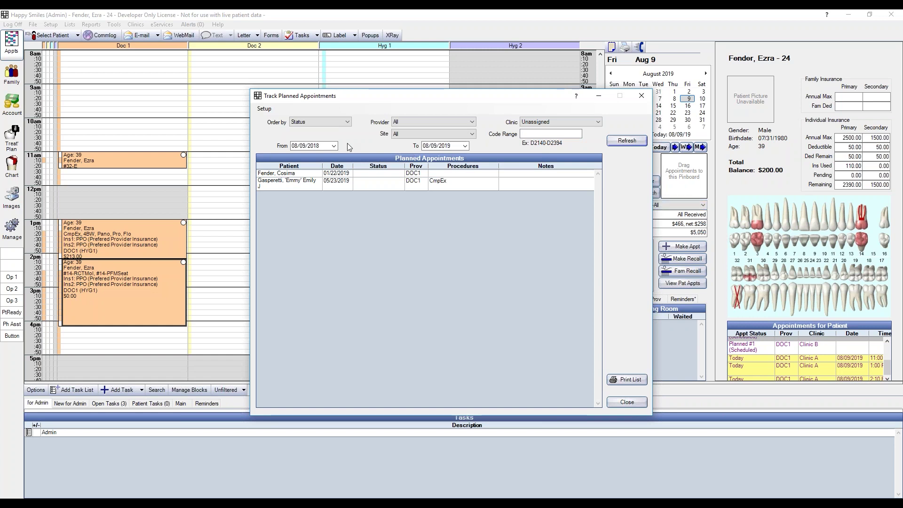
# Make the tracked patients current from the list, then send the second patient's planned appointment to the pinboard.
pyautogui.click(348, 174)
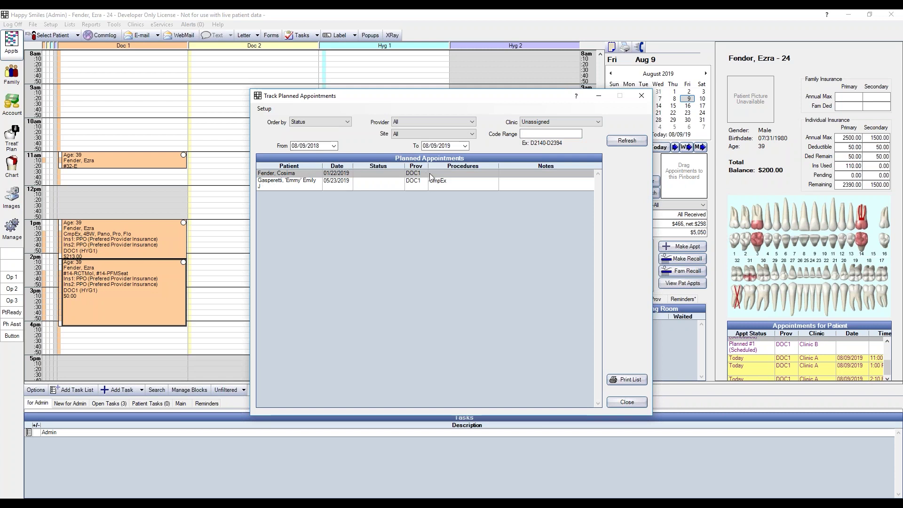
pyautogui.doubleClick(472, 174)
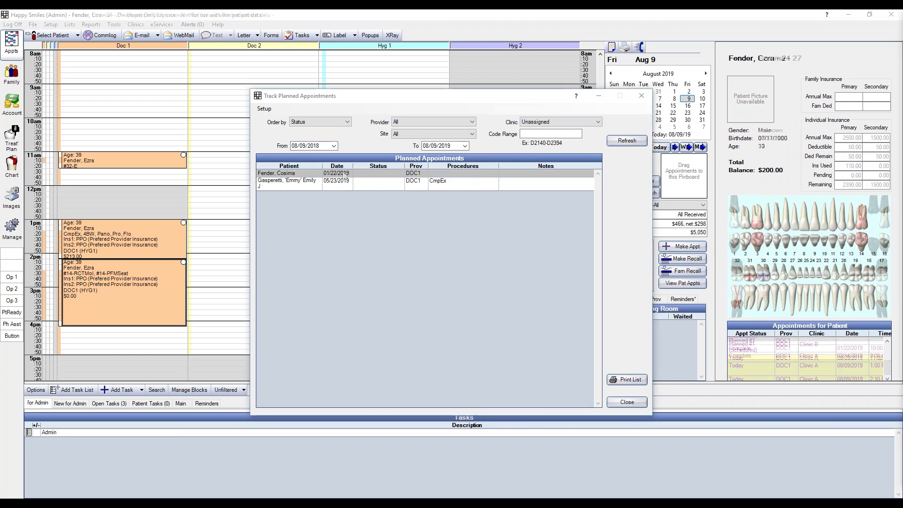
pyautogui.doubleClick(350, 184)
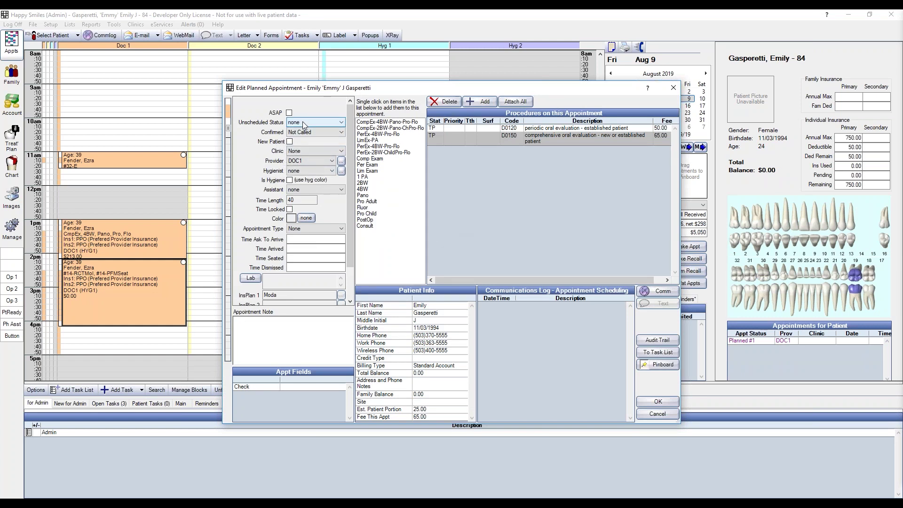
pyautogui.click(657, 414)
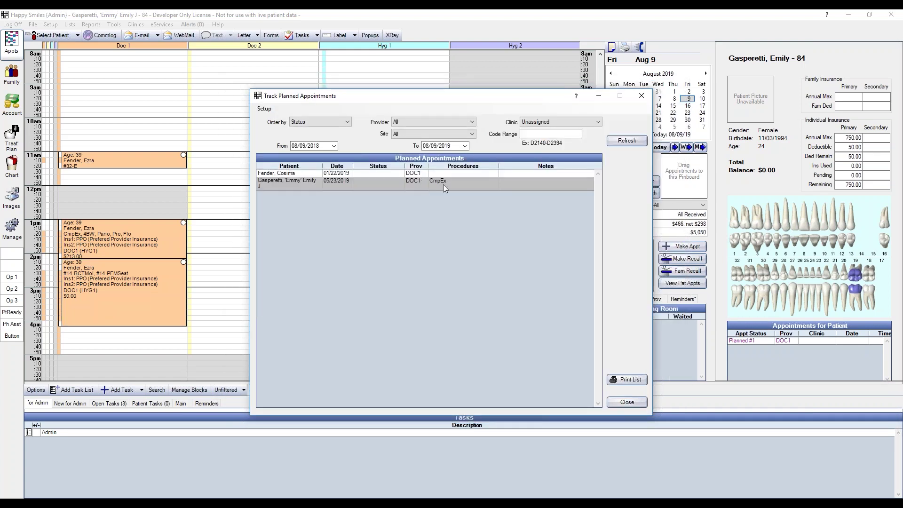
pyautogui.rightClick(442, 185)
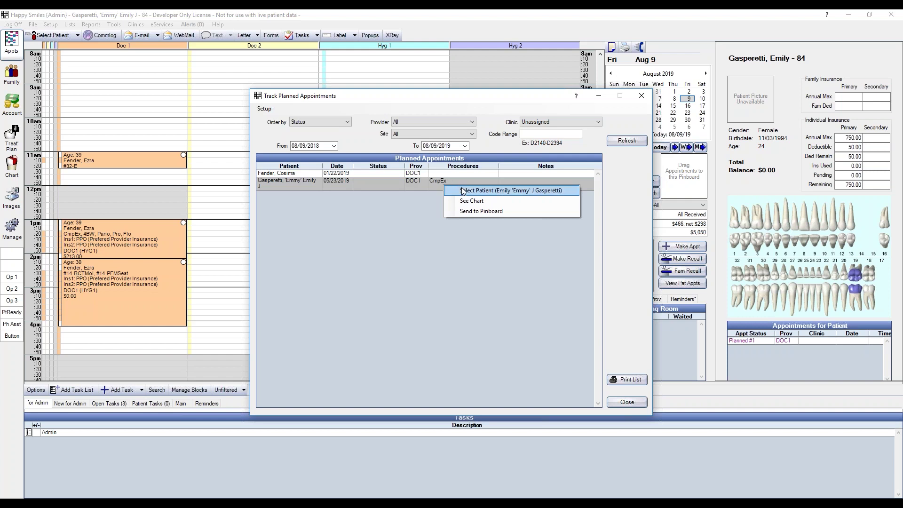
pyautogui.click(478, 210)
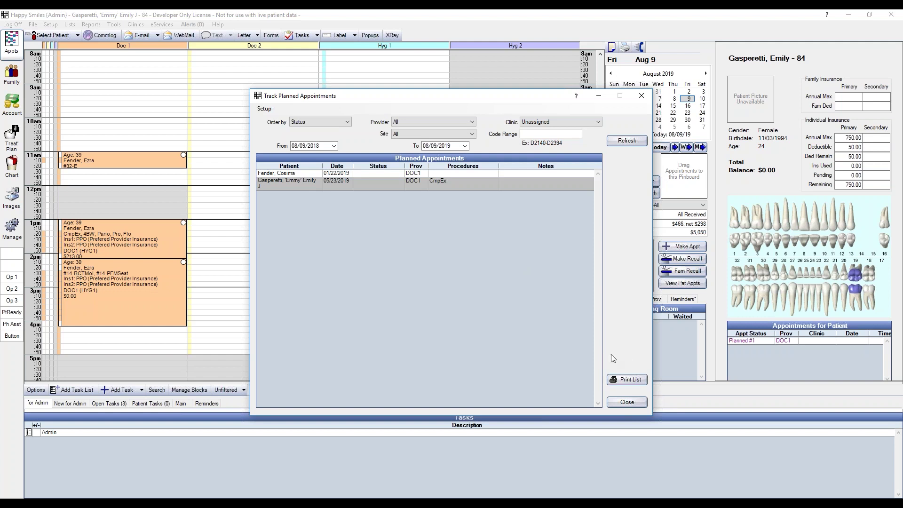
pyautogui.click(265, 110)
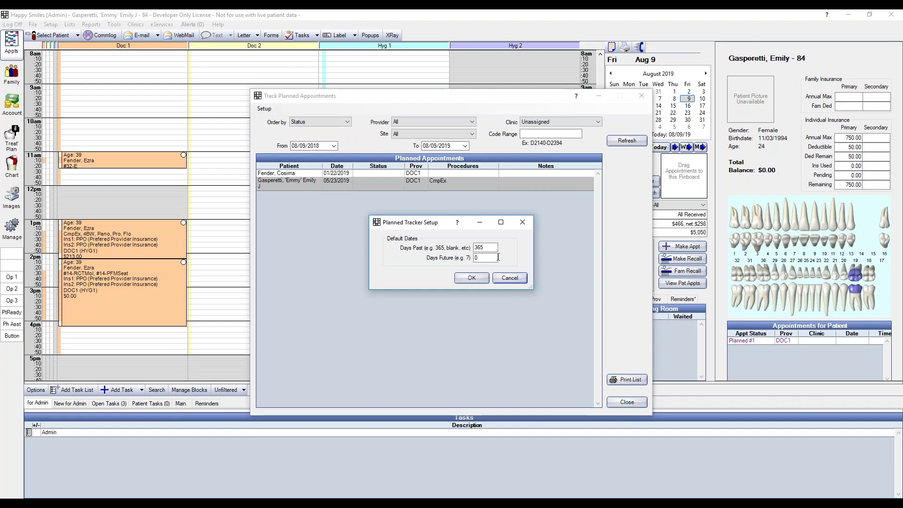
pyautogui.click(516, 278)
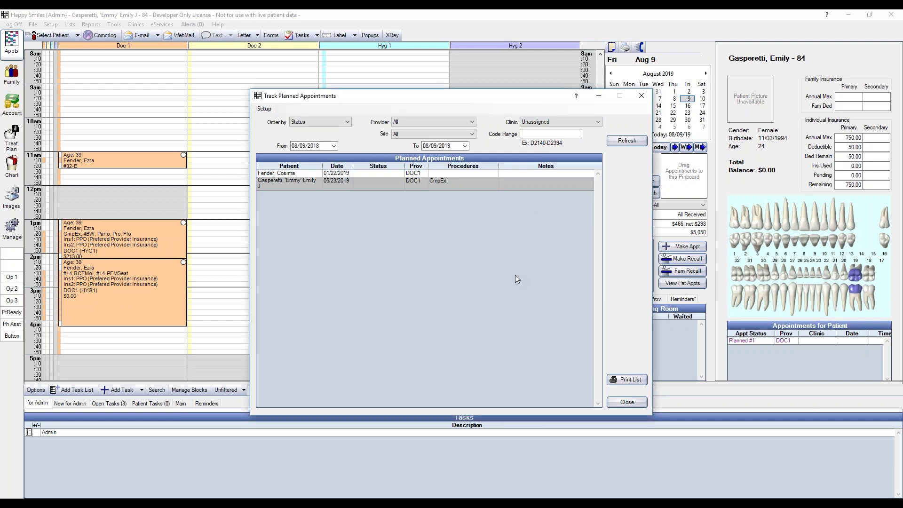